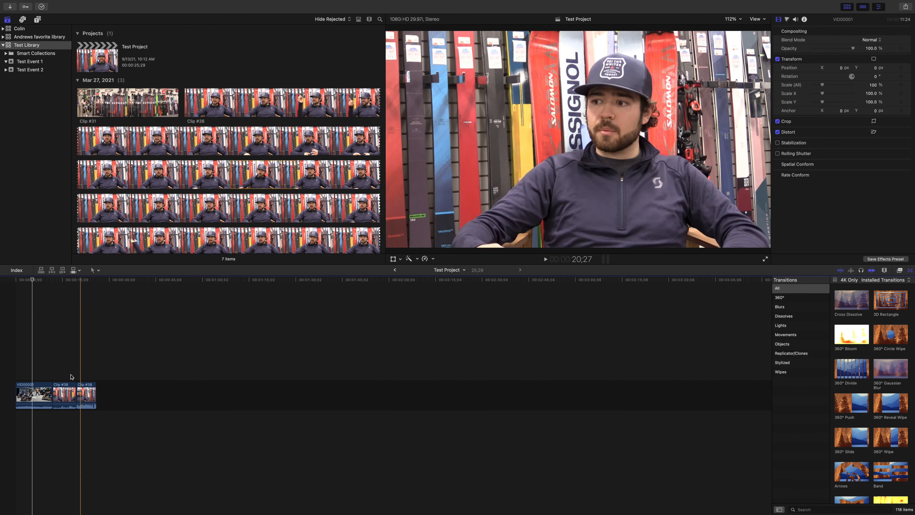
Place the playhead at 14:07 over the middle clip and browse the full collection of installed titles.
{"action": "left_click", "coordinate": [60, 352]}
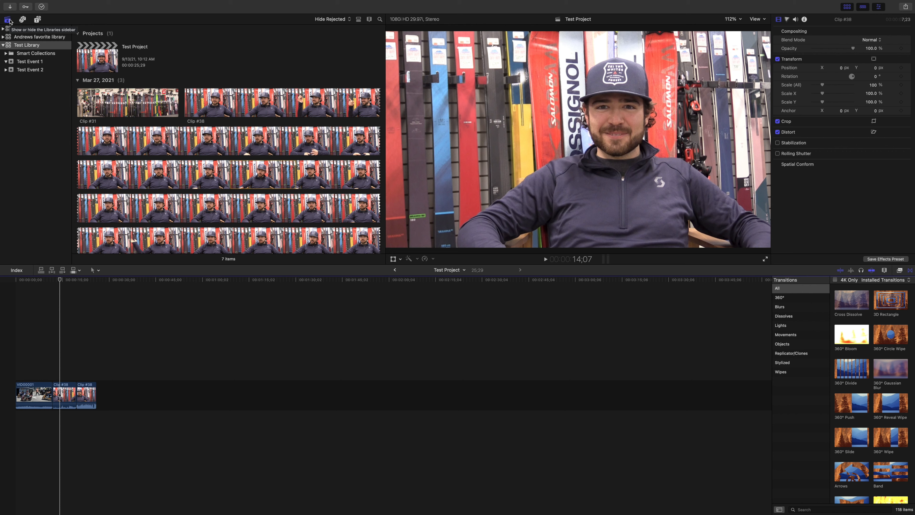
{"action": "left_click", "coordinate": [37, 19]}
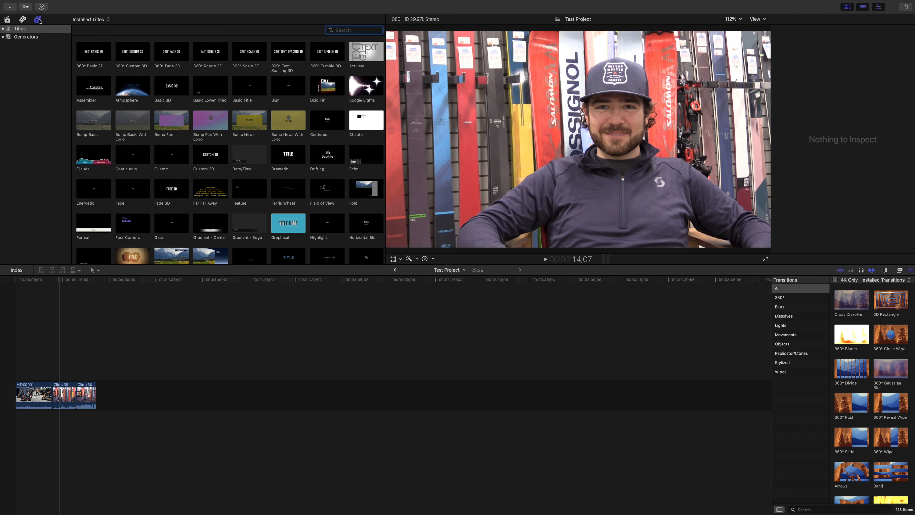
{"action": "scroll", "coordinate": [90, 261], "scroll_direction": "down", "scroll_amount": 5}
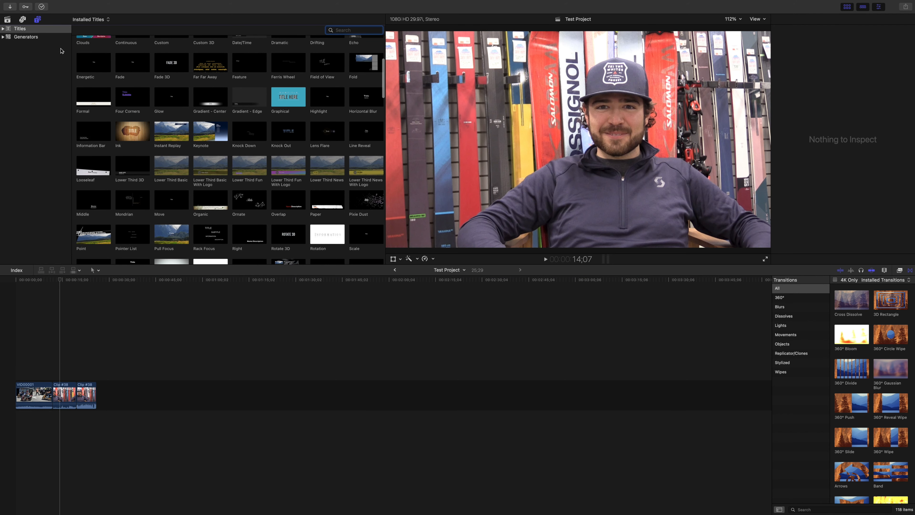
{"action": "scroll", "coordinate": [273, 144], "scroll_direction": "down", "scroll_amount": 6}
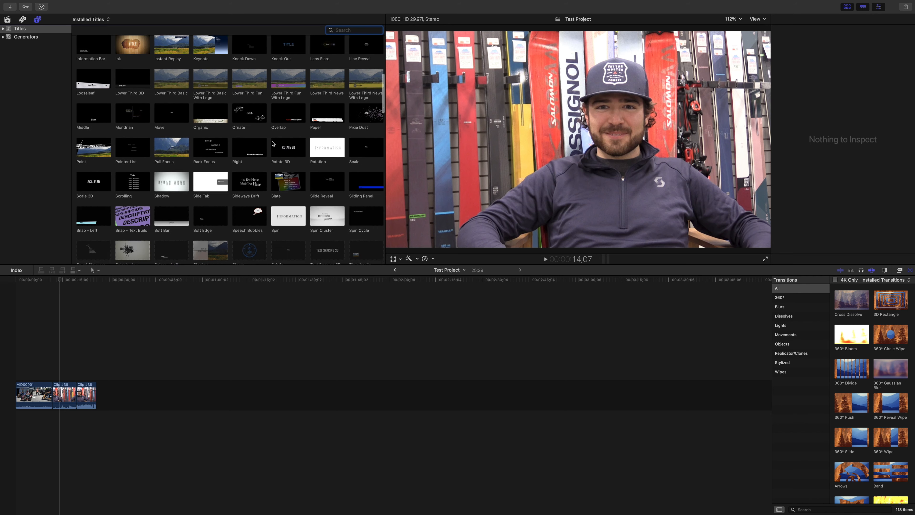
{"action": "scroll", "coordinate": [272, 144], "scroll_direction": "up", "scroll_amount": 3}
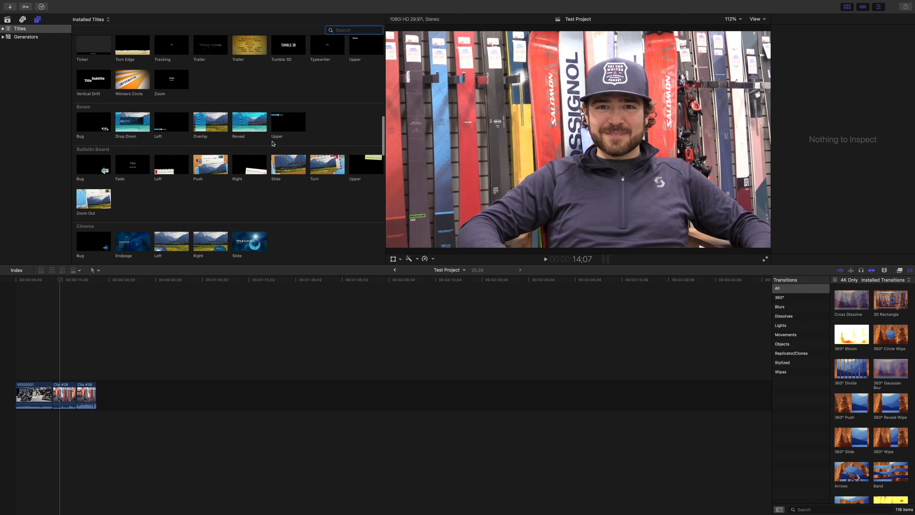
{"action": "scroll", "coordinate": [268, 144], "scroll_direction": "up", "scroll_amount": 12}
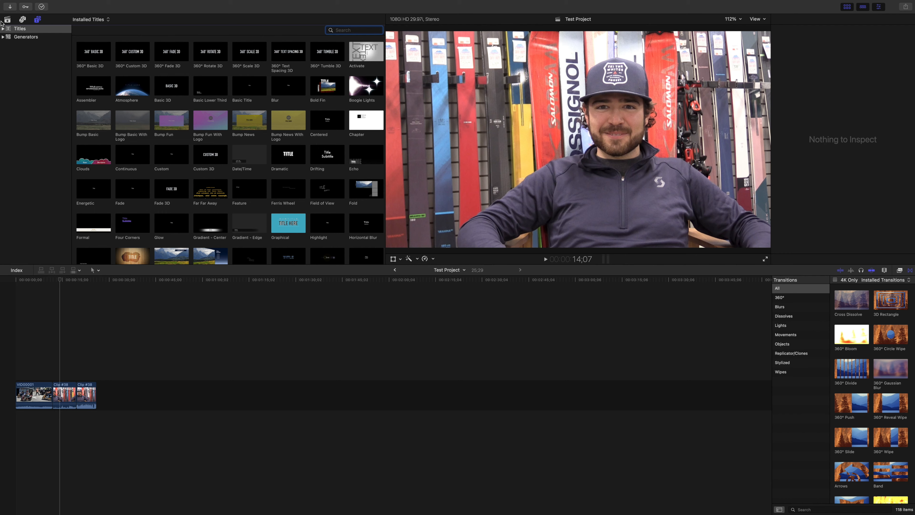
Show the Lower Thirds title category and look through its themed groups for a suitable design.
{"action": "left_click", "coordinate": [2, 29]}
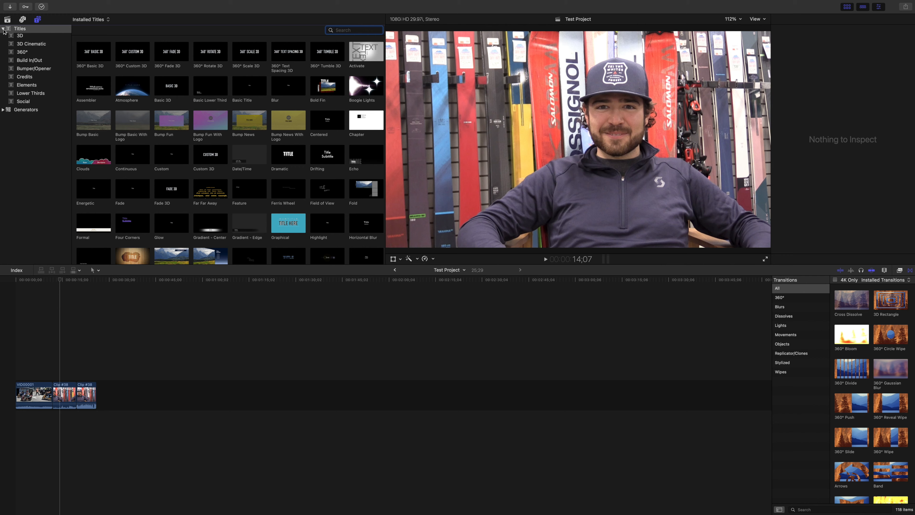
{"action": "left_click", "coordinate": [26, 93]}
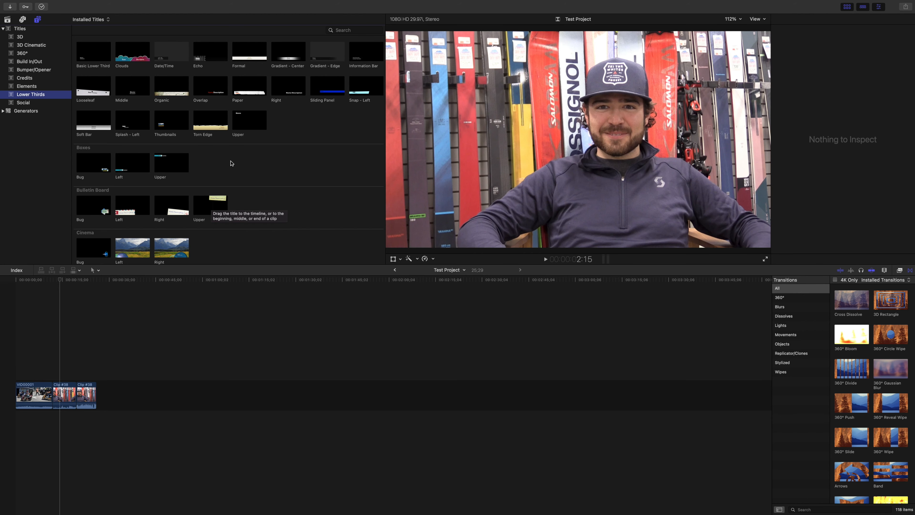
{"action": "scroll", "coordinate": [263, 163], "scroll_direction": "up", "scroll_amount": 2}
{"action": "scroll", "coordinate": [271, 164], "scroll_direction": "down", "scroll_amount": 10}
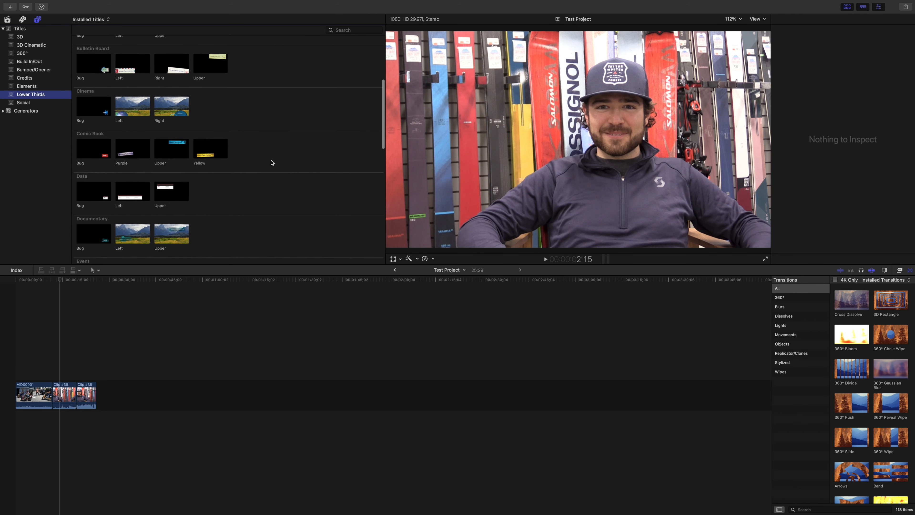
{"action": "scroll", "coordinate": [274, 161], "scroll_direction": "down", "scroll_amount": 5}
{"action": "scroll", "coordinate": [274, 161], "scroll_direction": "up", "scroll_amount": 15}
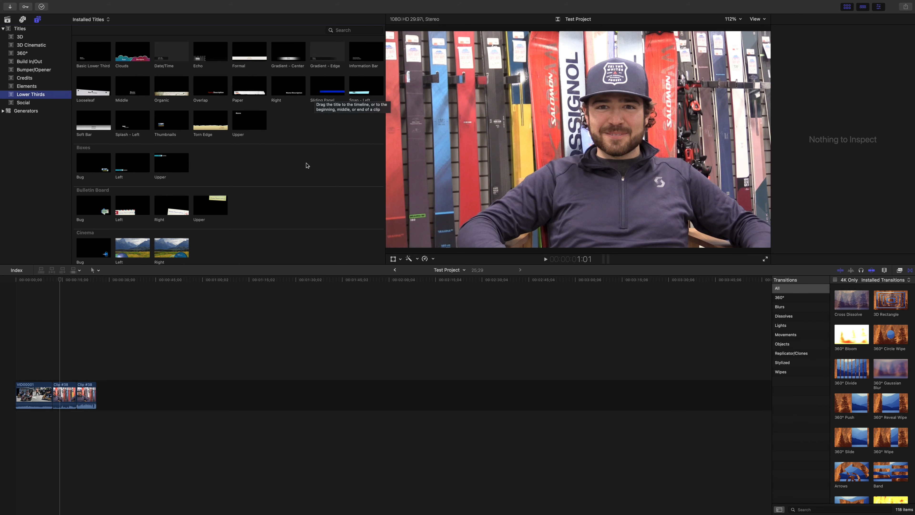
{"action": "scroll", "coordinate": [306, 164], "scroll_direction": "down", "scroll_amount": 5}
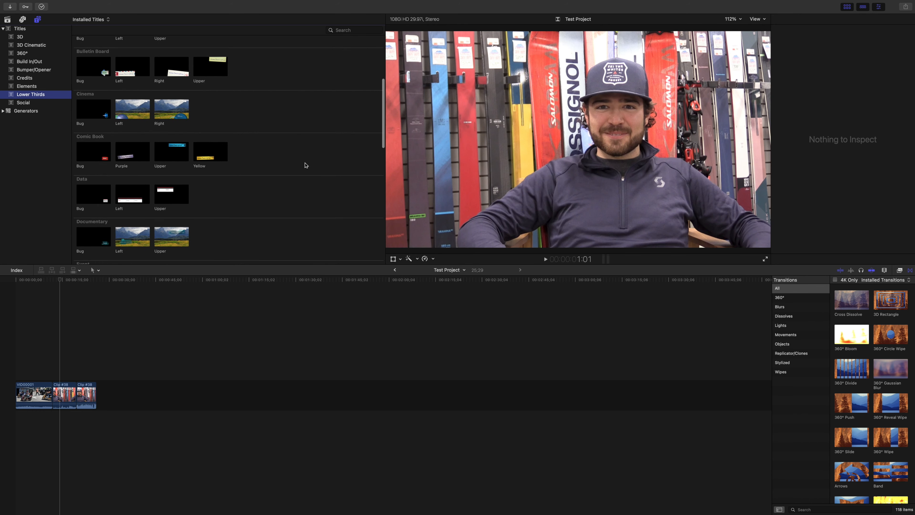
{"action": "scroll", "coordinate": [305, 165], "scroll_direction": "down", "scroll_amount": 1}
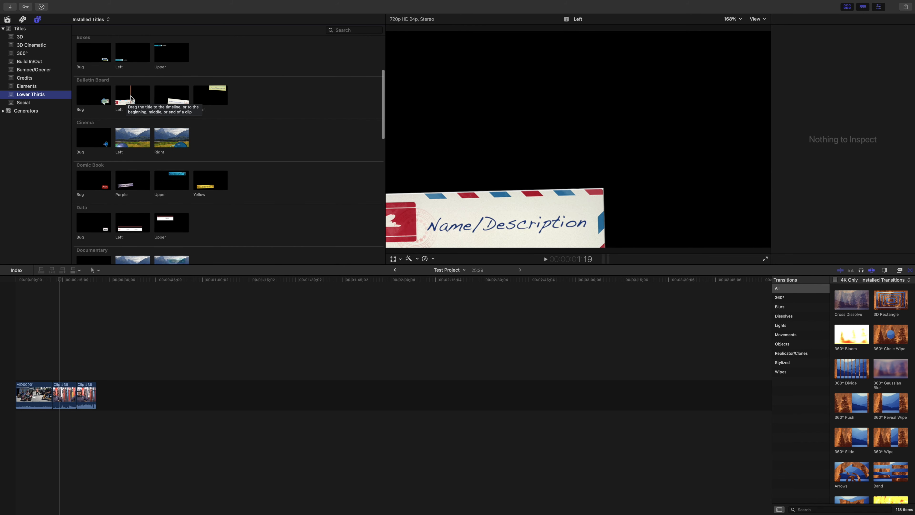
Add the Bulletin Board "Left" lower third above the middle clip, starting at the 14:07 playhead position.
{"action": "left_click", "coordinate": [131, 97]}
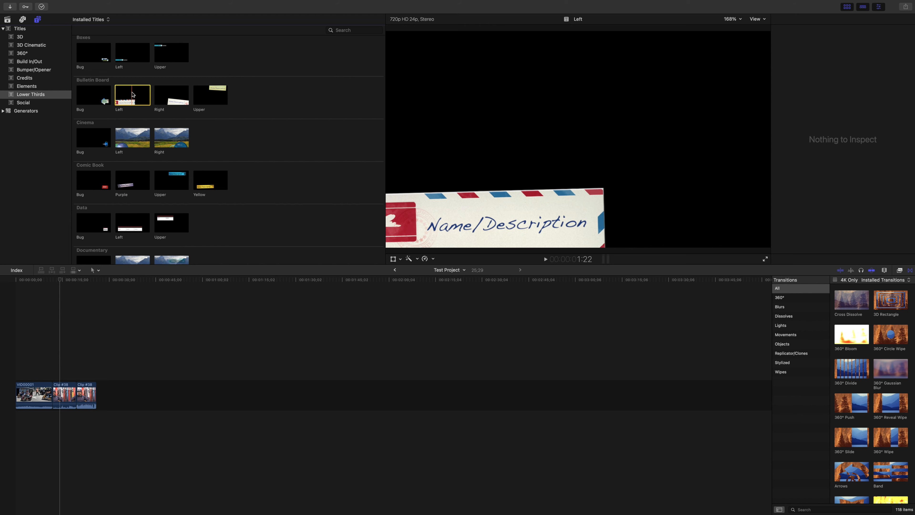
{"action": "left_click", "coordinate": [61, 318]}
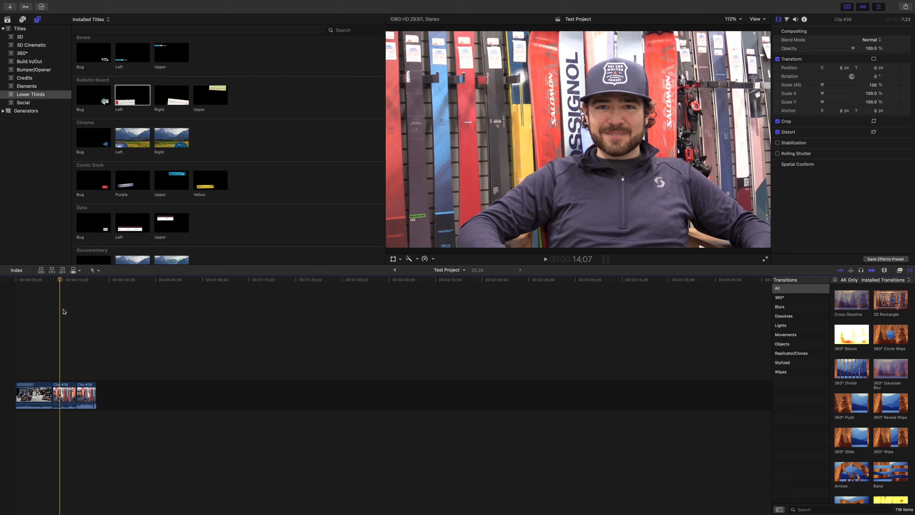
{"action": "left_click", "coordinate": [137, 95]}
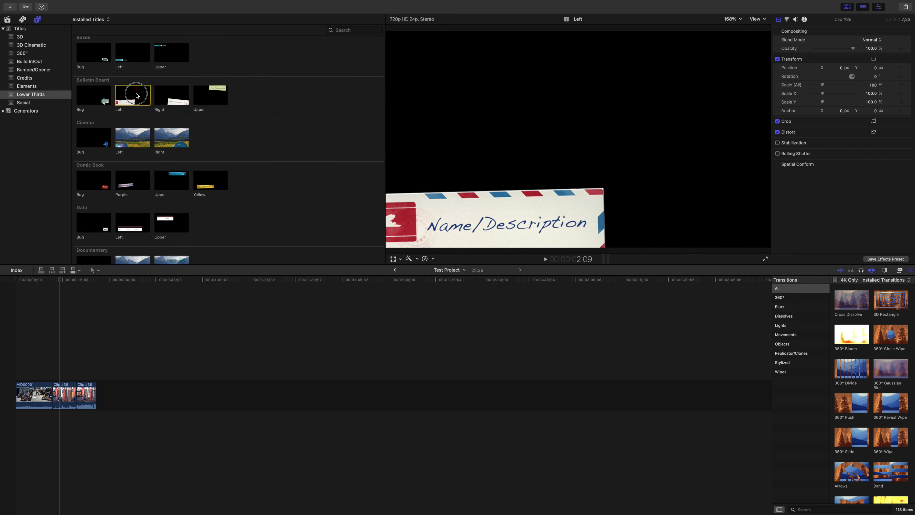
{"action": "left_click_drag", "start_coordinate": [137, 95], "coordinate": [58, 372]}
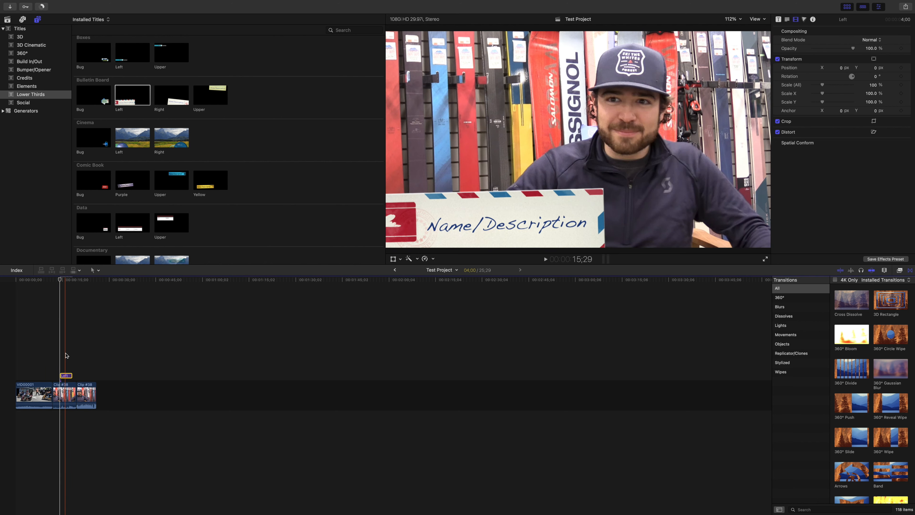
Nudge the lower third slightly earlier above the clip and set its duration to 4 seconds.
{"action": "left_click_drag", "start_coordinate": [66, 376], "coordinate": [65, 375]}
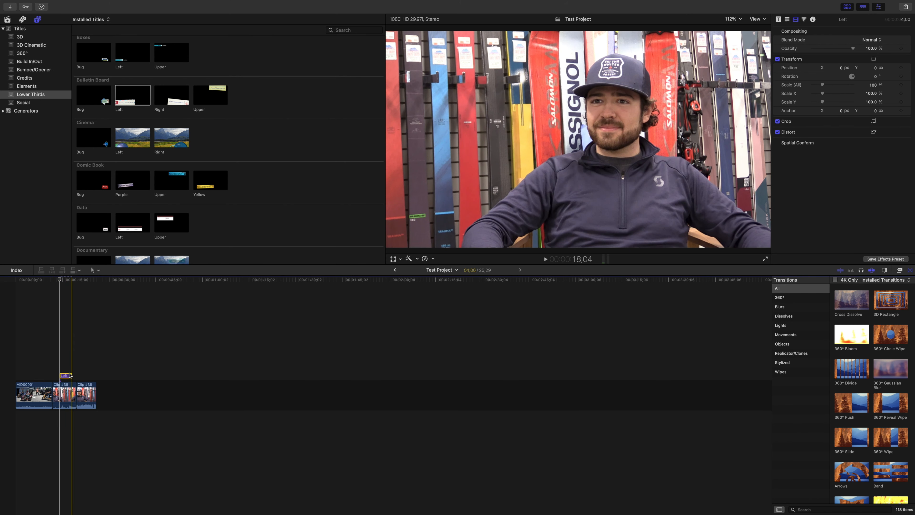
{"action": "left_click_drag", "start_coordinate": [70, 375], "coordinate": [71, 375]}
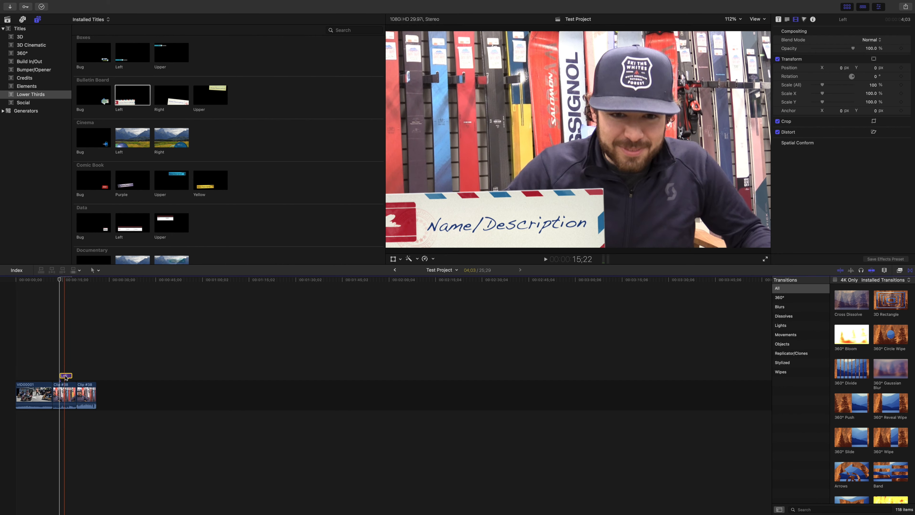
{"action": "left_click", "coordinate": [65, 377]}
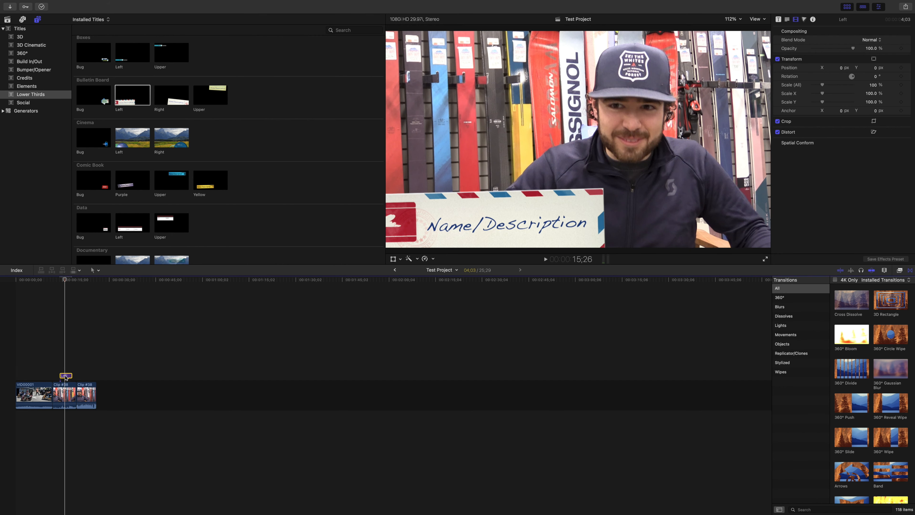
{"action": "right_click", "coordinate": [65, 377]}
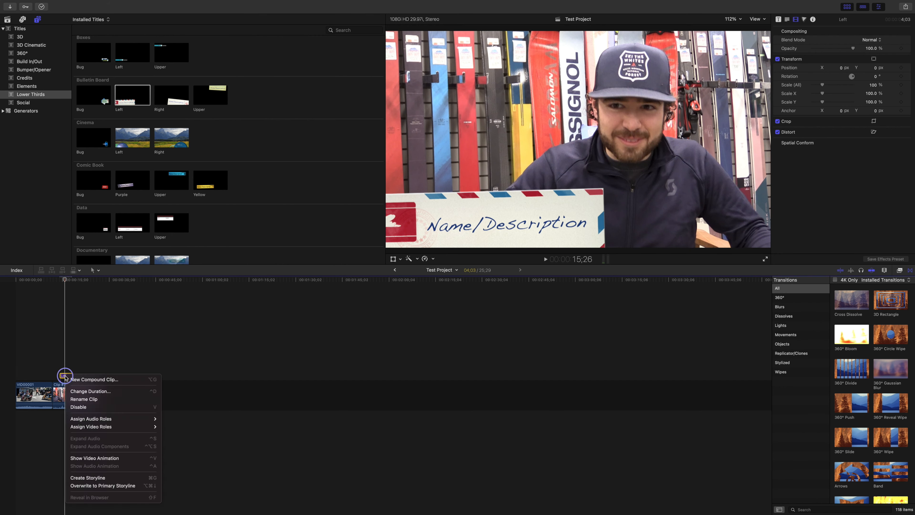
{"action": "left_click", "coordinate": [84, 392]}
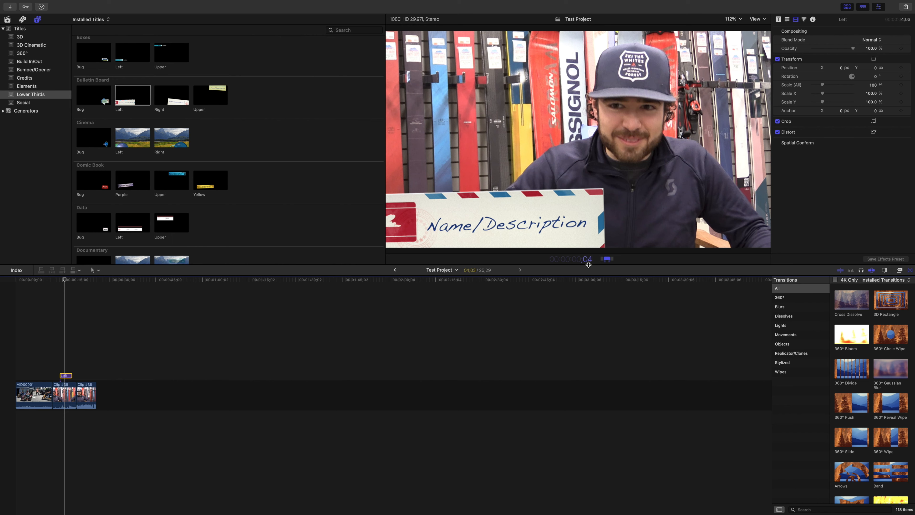
{"action": "type", "text": "00"}
{"action": "key", "text": "Return"}
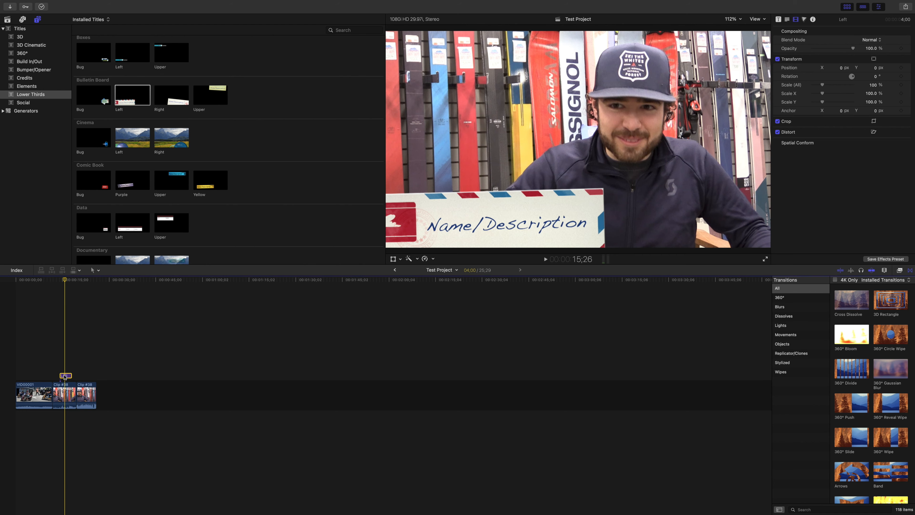
Replace the lower third's placeholder text with "Name".
{"action": "scroll", "coordinate": [65, 376], "scroll_direction": "right", "scroll_amount": 1}
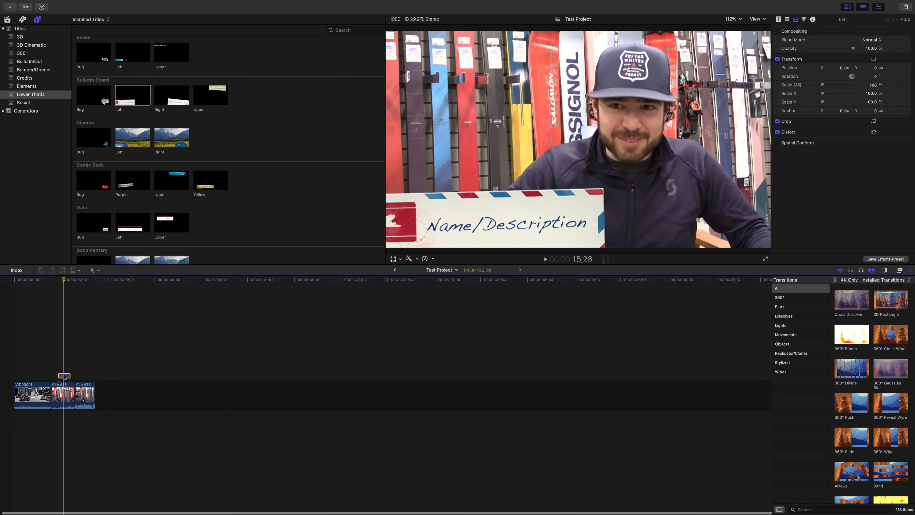
{"action": "left_click", "coordinate": [64, 376]}
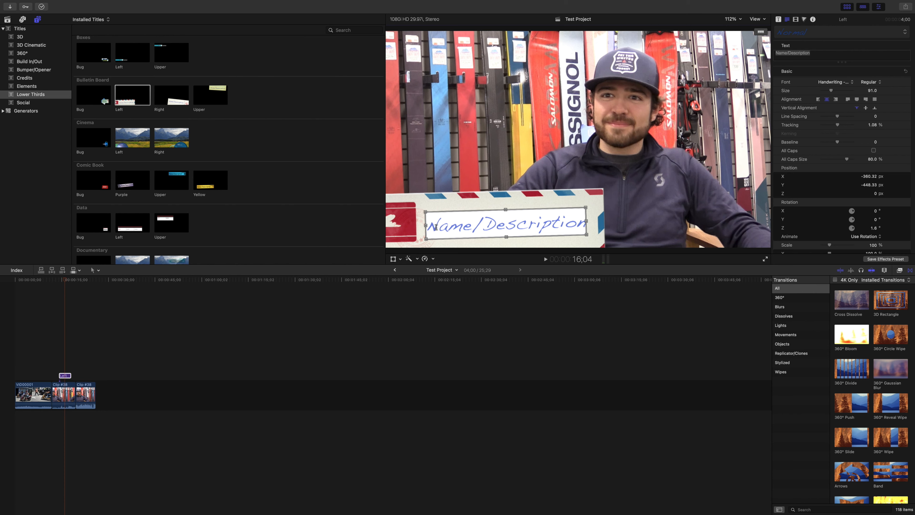
{"action": "type", "text": "Name"}
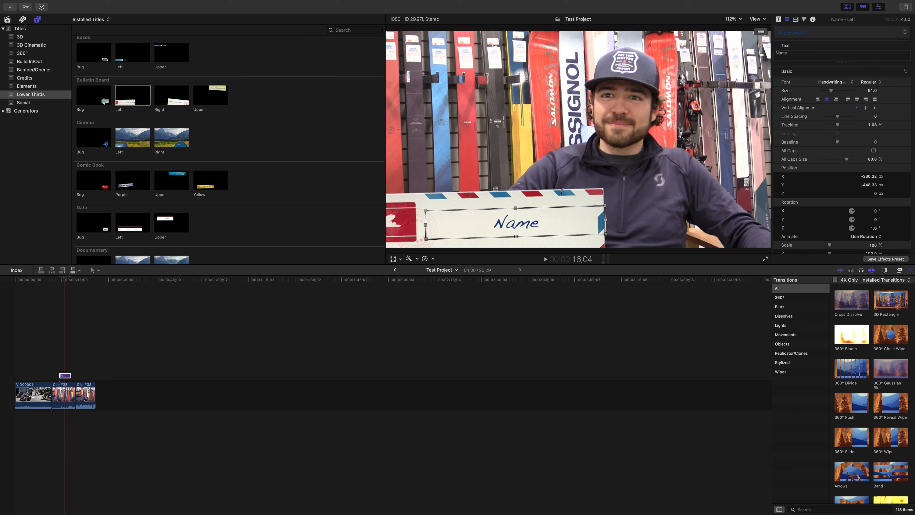
Enlarge the inspector's text area and replace the title text with "Mr. White Mountains".
{"action": "double_click", "coordinate": [526, 225]}
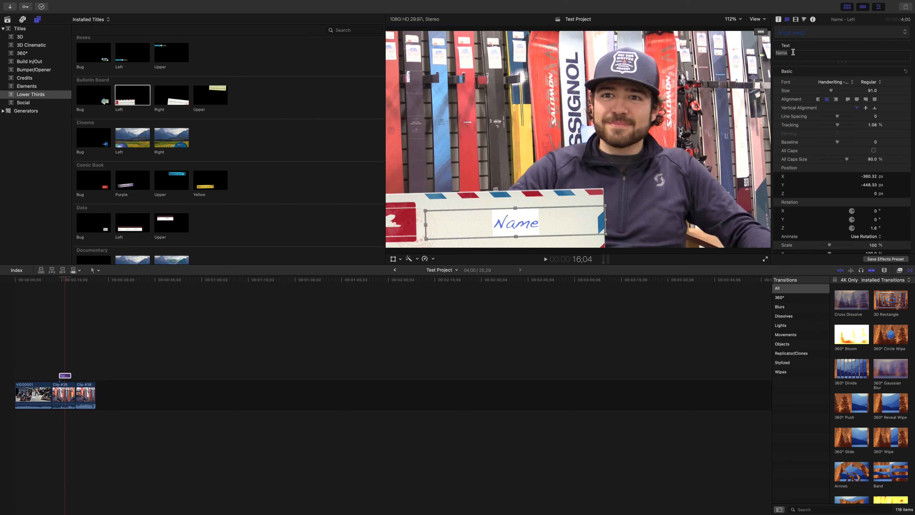
{"action": "left_click", "coordinate": [844, 58]}
{"action": "left_click_drag", "start_coordinate": [845, 62], "coordinate": [845, 103]}
{"action": "key", "text": "super+a"}
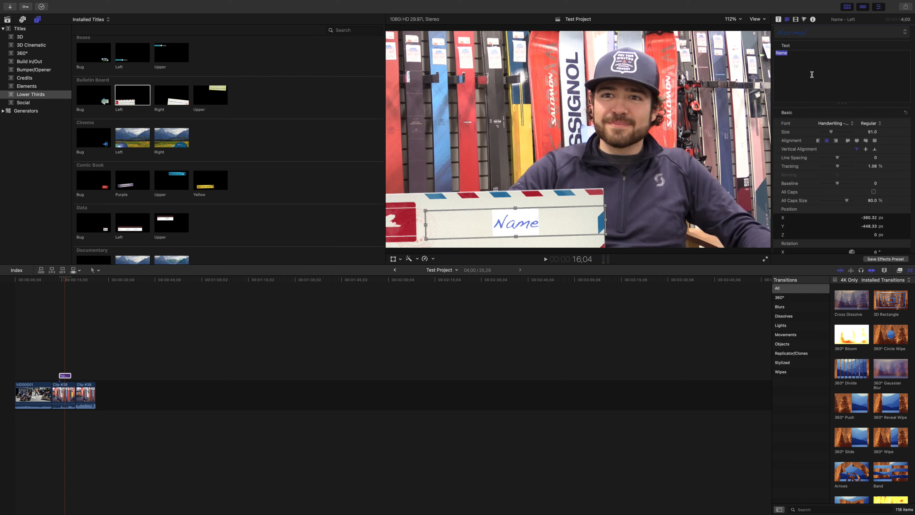
{"action": "type", "text": "Mr. "}
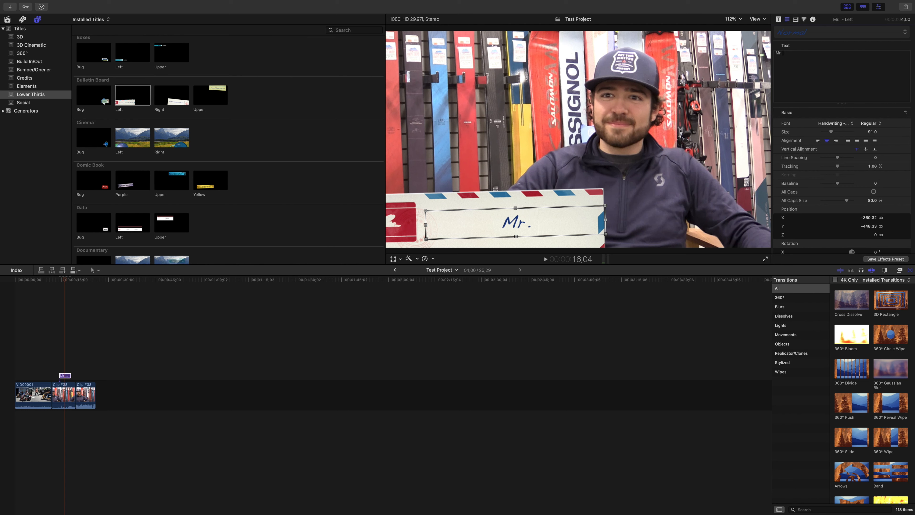
{"action": "type", "text": "White Mountains"}
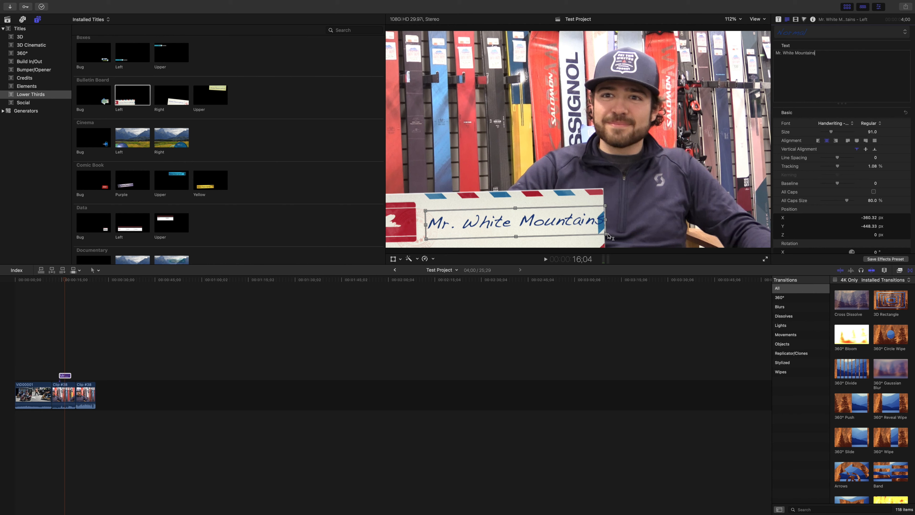
Narrow the title's text box to fit inside the banner and add a second line reading "Expert Skier".
{"action": "left_click_drag", "start_coordinate": [605, 233], "coordinate": [595, 232]}
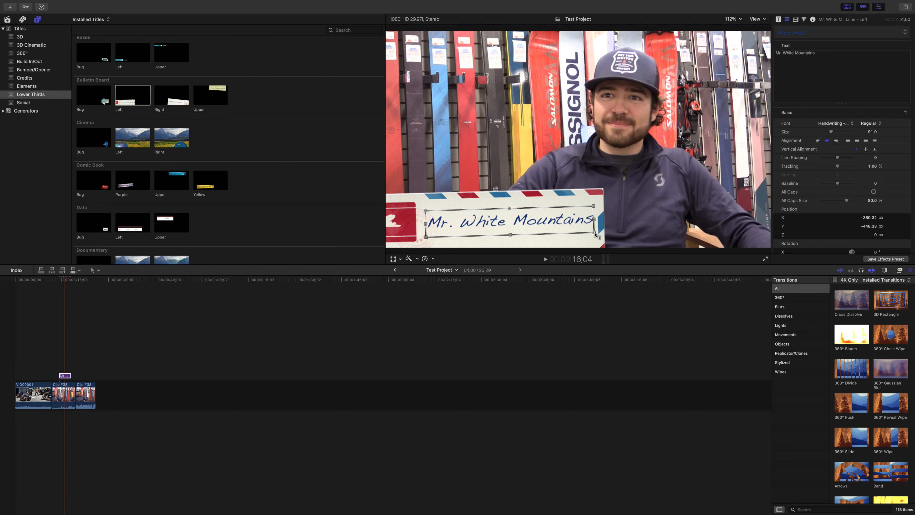
{"action": "double_click", "coordinate": [594, 232]}
{"action": "key", "text": "Return"}
{"action": "type", "text": "Exper"}
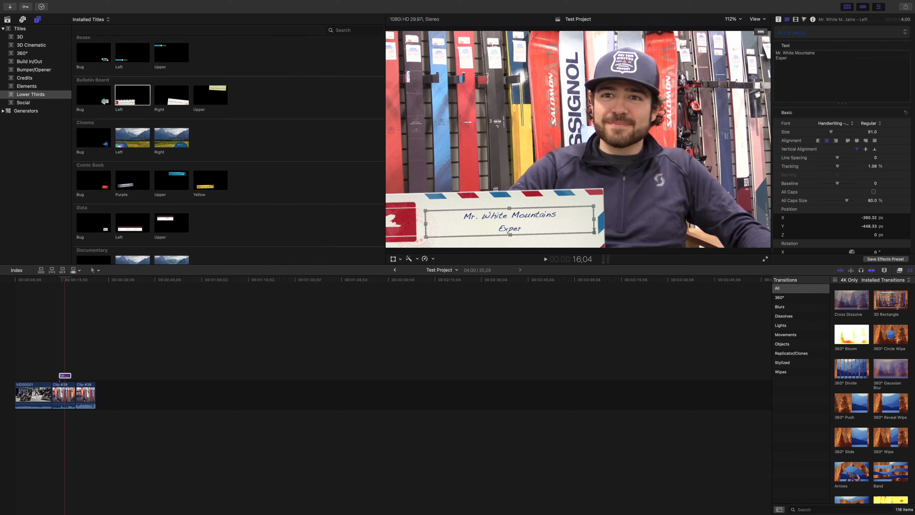
{"action": "type", "text": "t Skier"}
Select both lines of the title text and choose the Handwriting - Dakota font in the Regular style.
{"action": "key", "text": "super+a"}
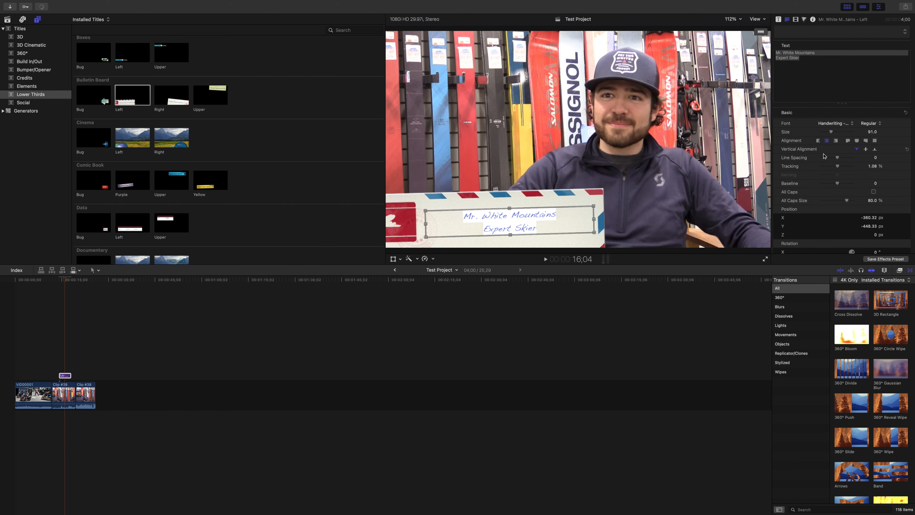
{"action": "left_click", "coordinate": [853, 125]}
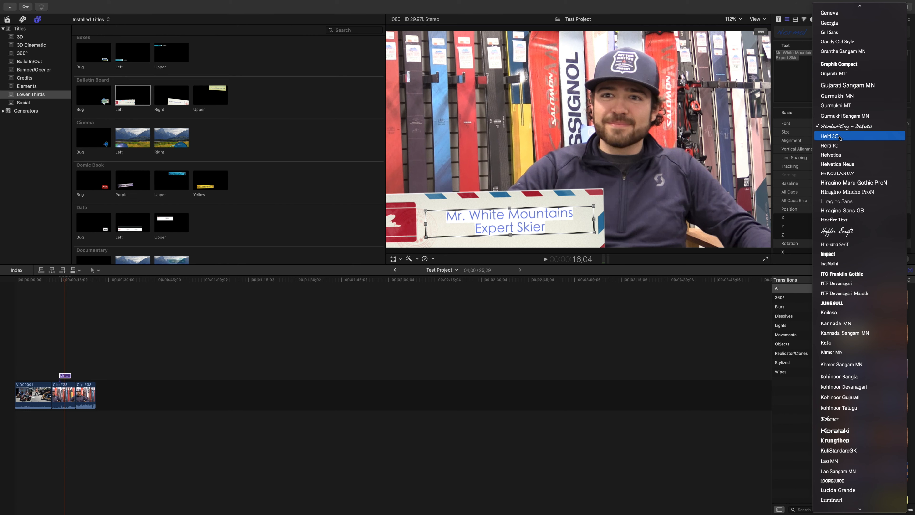
{"action": "left_click", "coordinate": [839, 126]}
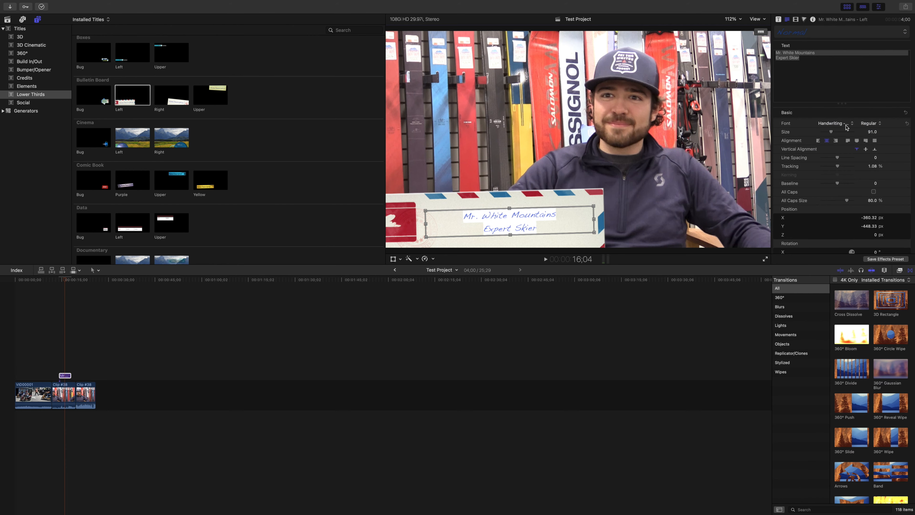
{"action": "left_click", "coordinate": [880, 124]}
{"action": "left_click", "coordinate": [874, 128]}
Set the title text size to 288 and try left and right alignment before choosing centre alignment.
{"action": "left_click_drag", "start_coordinate": [832, 132], "coordinate": [856, 134]}
{"action": "left_click", "coordinate": [819, 140]}
{"action": "left_click", "coordinate": [835, 140]}
{"action": "left_click", "coordinate": [827, 141]}
{"action": "scroll", "coordinate": [830, 143], "scroll_direction": "down", "scroll_amount": 2}
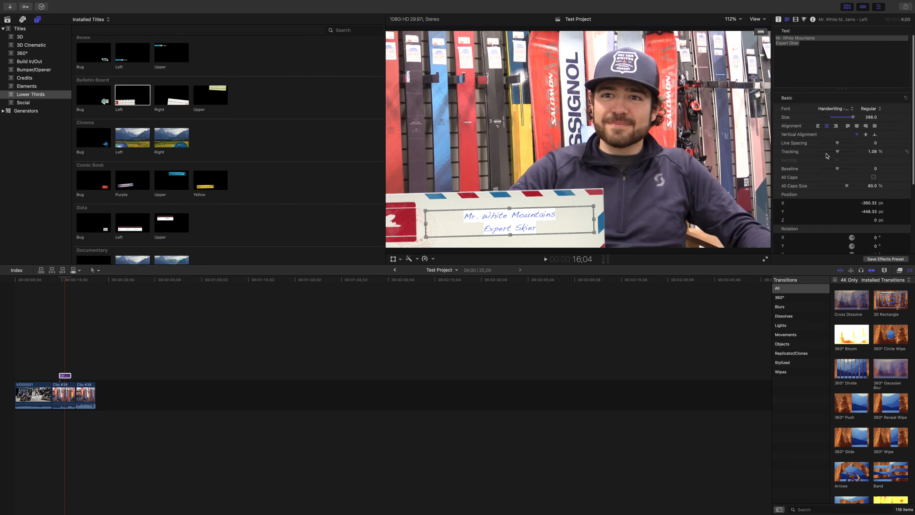
Widen the letter spacing of both title lines by setting the tracking to 30.79 %.
{"action": "left_click_drag", "start_coordinate": [840, 151], "coordinate": [843, 153]}
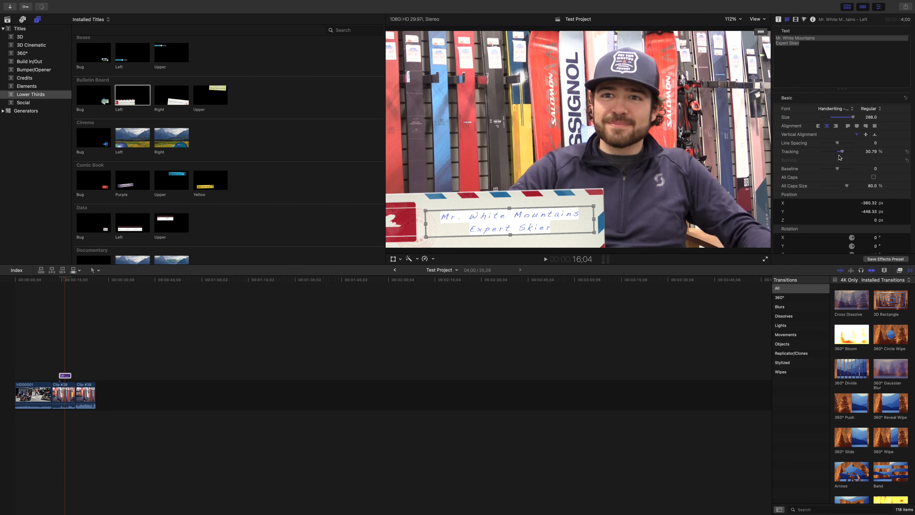
{"action": "scroll", "coordinate": [839, 157], "scroll_direction": "down", "scroll_amount": 3}
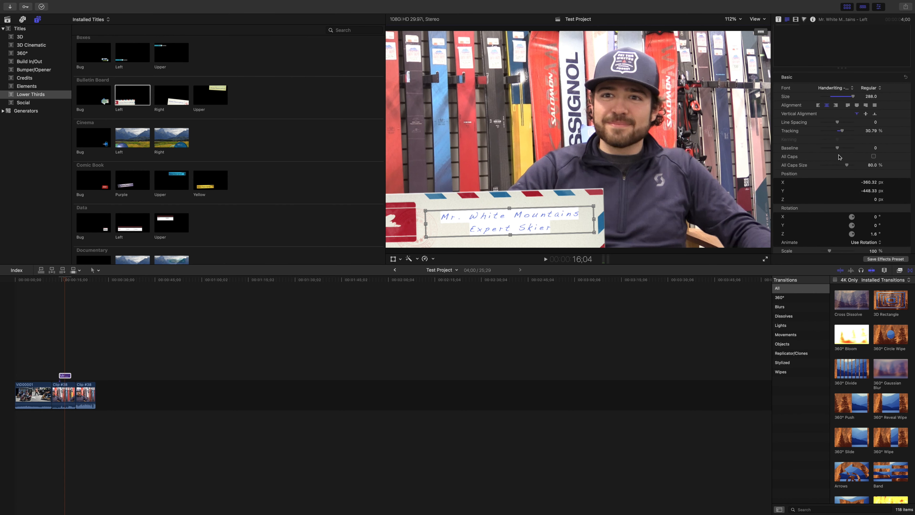
{"action": "scroll", "coordinate": [839, 157], "scroll_direction": "down", "scroll_amount": 2}
{"action": "scroll", "coordinate": [840, 158], "scroll_direction": "down", "scroll_amount": 8}
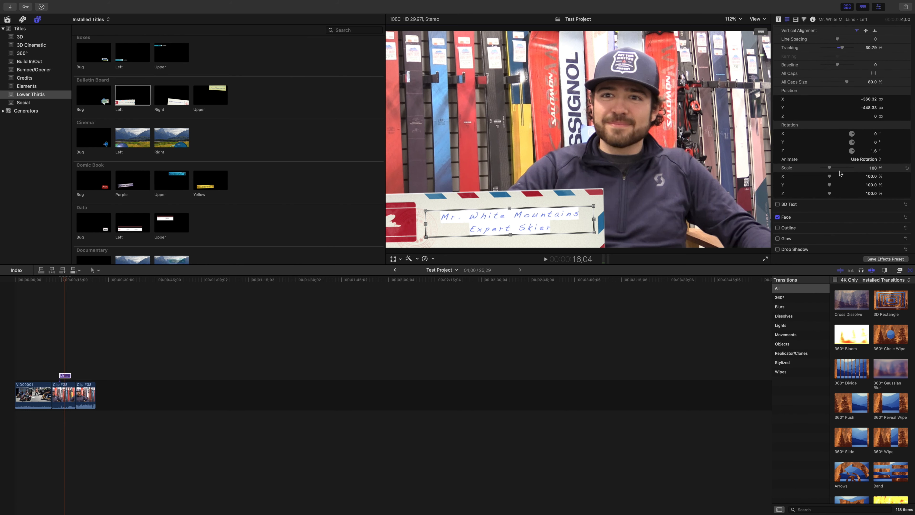
{"action": "mouse_move", "coordinate": [884, 229]}
{"action": "mouse_move", "coordinate": [14, 2]}
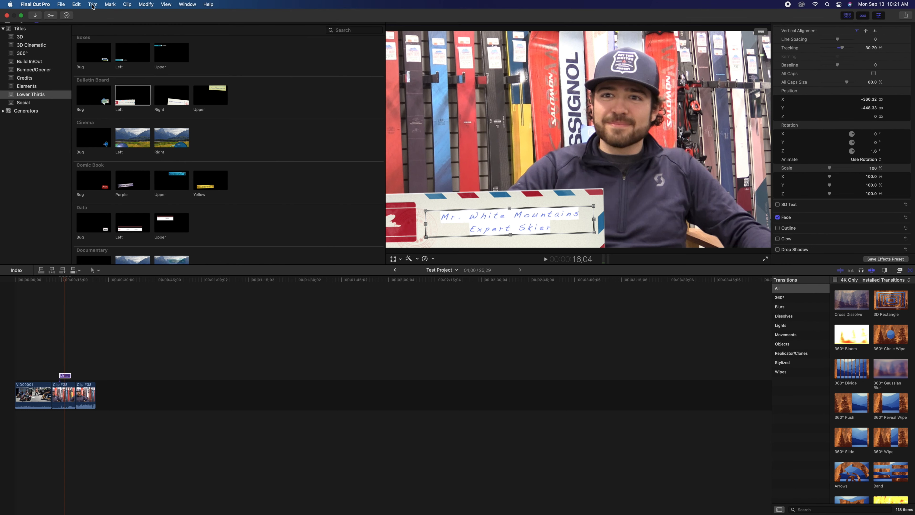
{"action": "left_click", "coordinate": [76, 4]}
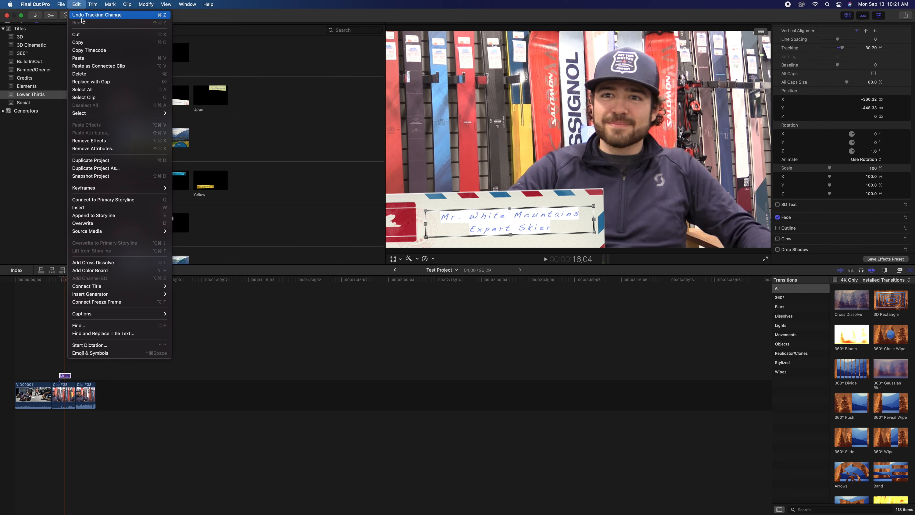
{"action": "left_click", "coordinate": [78, 5]}
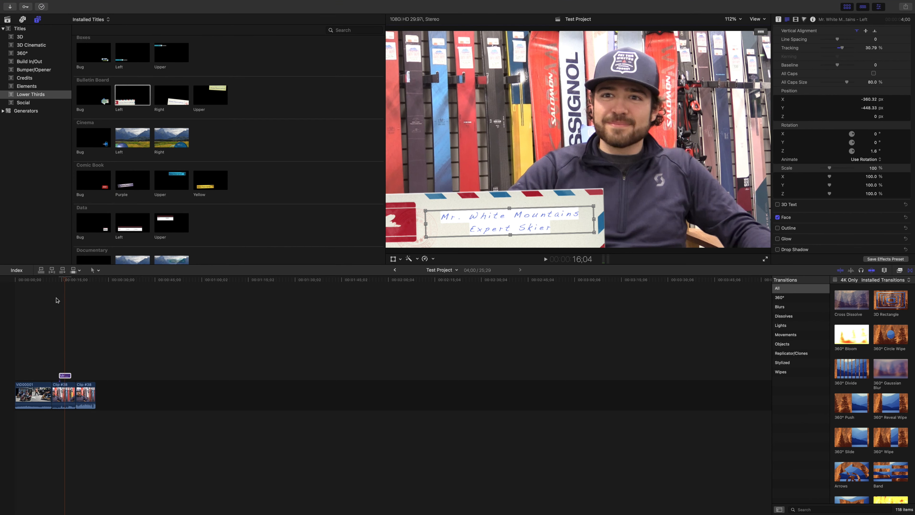
{"action": "left_click", "coordinate": [64, 280]}
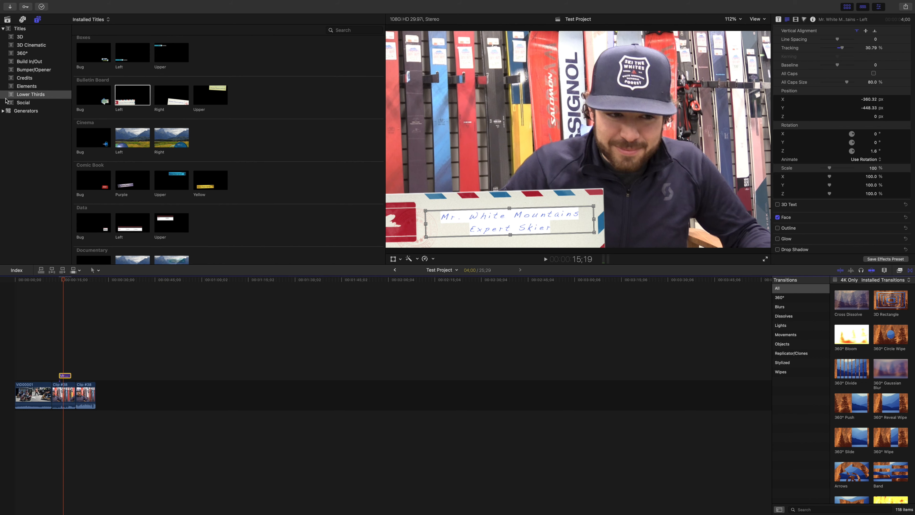
Find the Ink title among all installed titles and insert it at the very start of the timeline, before the first clip.
{"action": "left_click", "coordinate": [20, 28]}
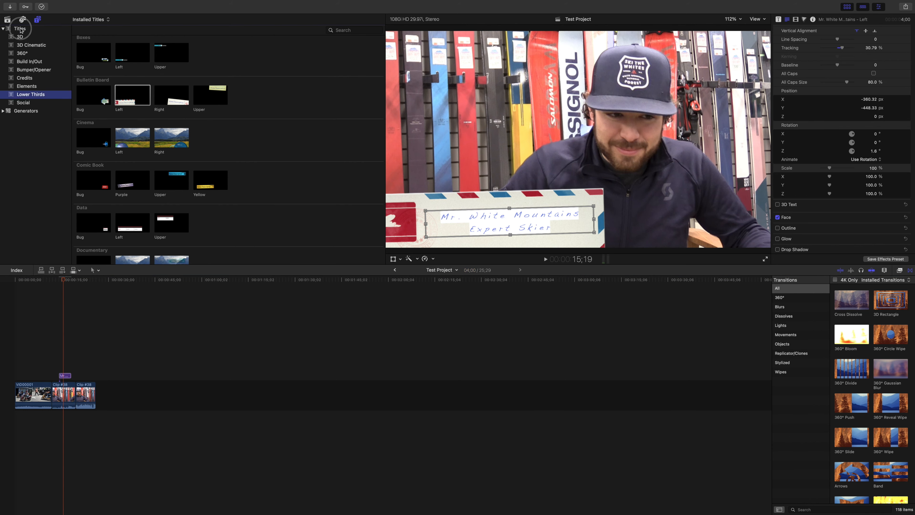
{"action": "scroll", "coordinate": [178, 111], "scroll_direction": "up", "scroll_amount": 3}
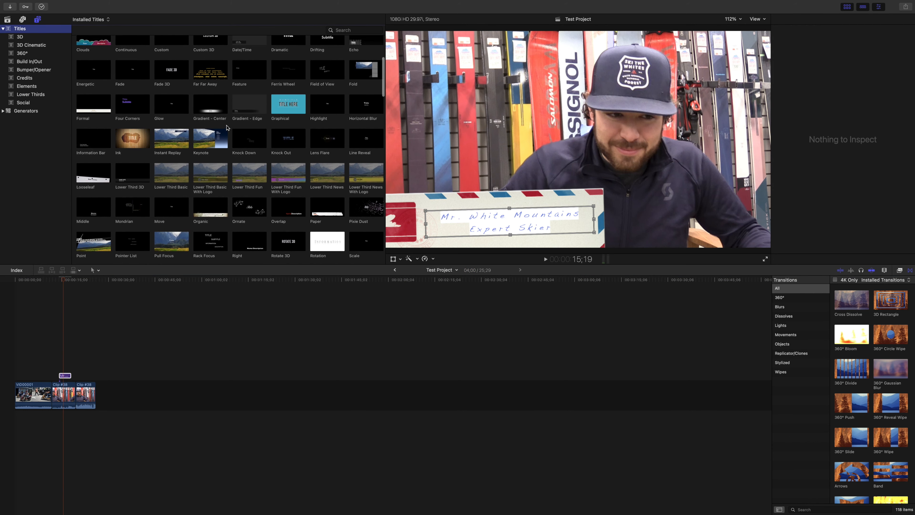
{"action": "left_click", "coordinate": [125, 191]}
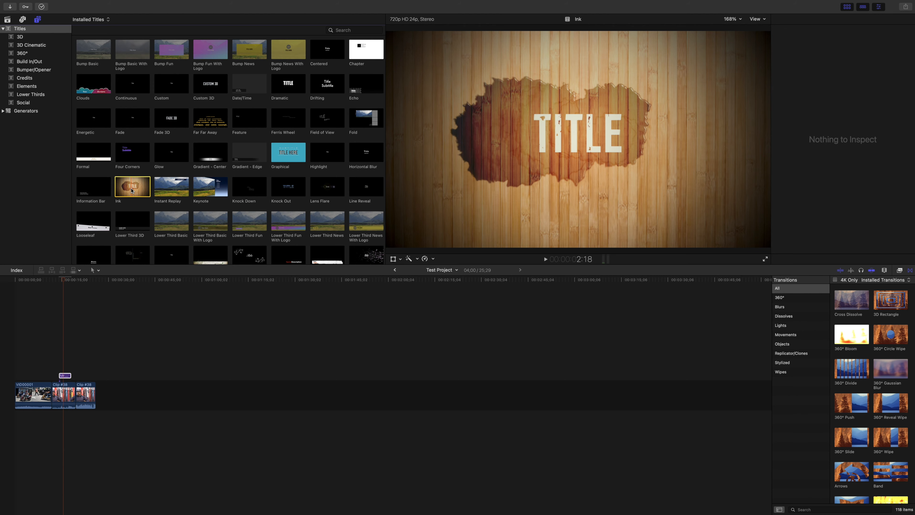
{"action": "left_click", "coordinate": [26, 358]}
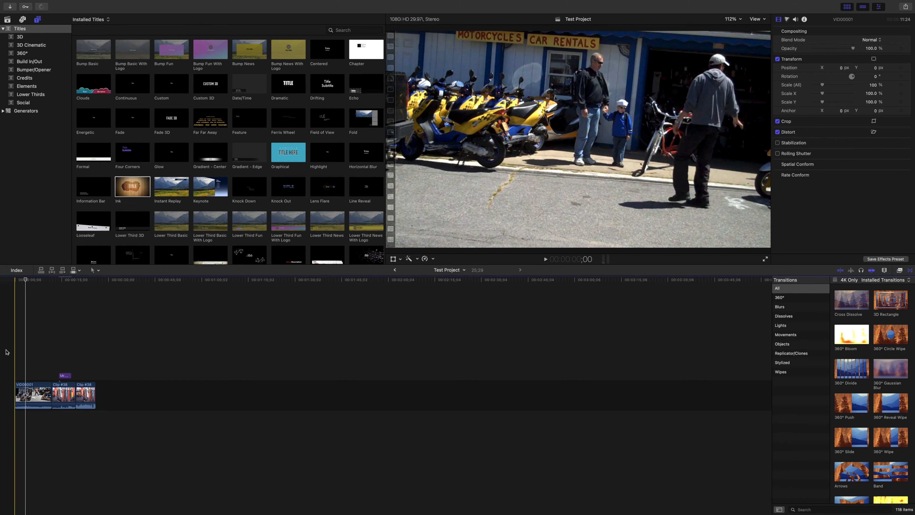
{"action": "left_click", "coordinate": [43, 324]}
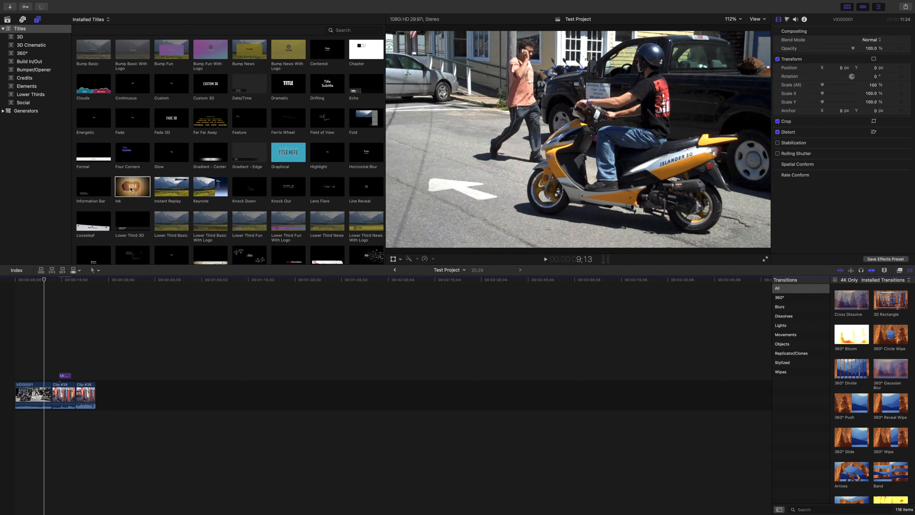
{"action": "mouse_move", "coordinate": [129, 188]}
{"action": "left_mouse_down"}
{"action": "mouse_move", "coordinate": [13, 392]}
{"action": "mouse_move", "coordinate": [138, 390]}
{"action": "mouse_move", "coordinate": [8, 394]}
{"action": "left_mouse_up"}
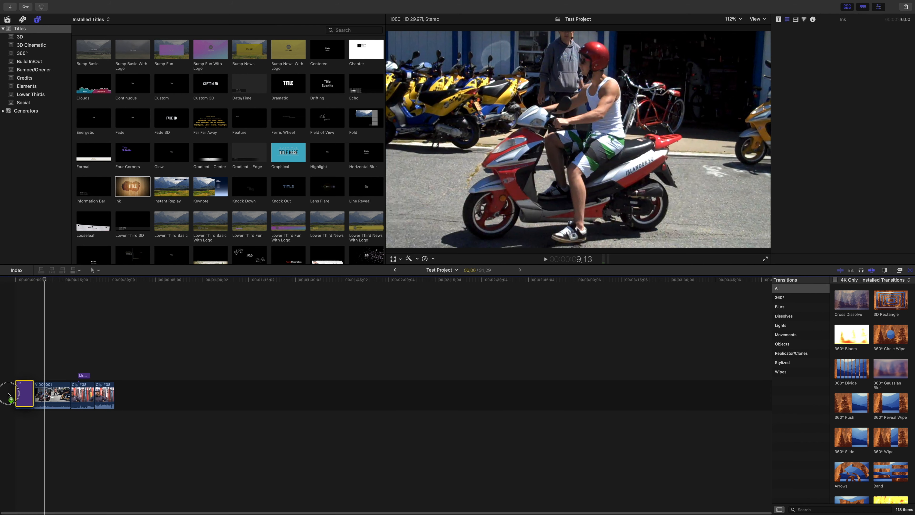
{"action": "left_click_drag", "start_coordinate": [8, 394], "coordinate": [10, 395]}
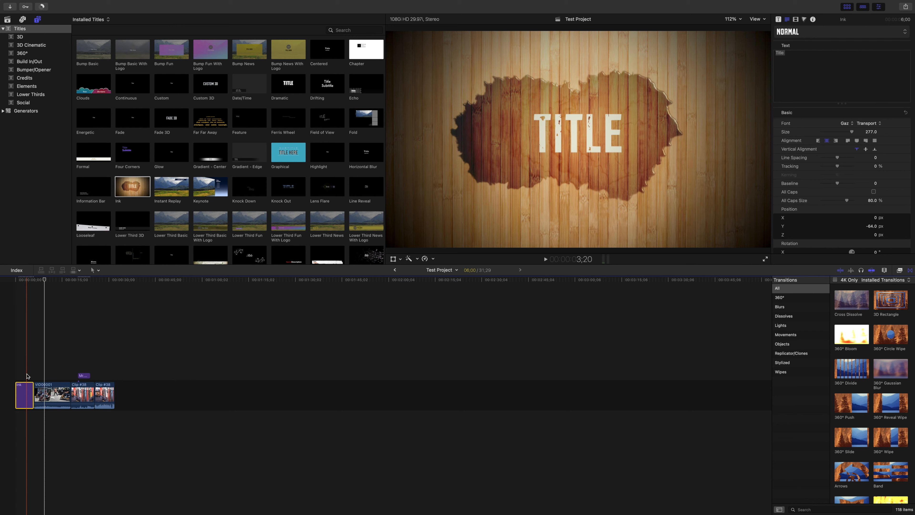
Replace the placeholder text of the Ink title with "The Many Seasons".
{"action": "double_click", "coordinate": [24, 399]}
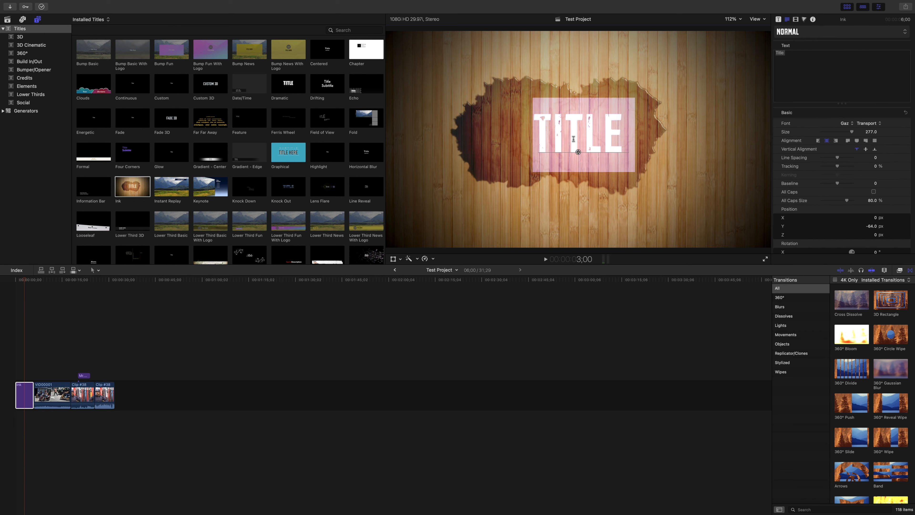
{"action": "type", "text": "The Many"}
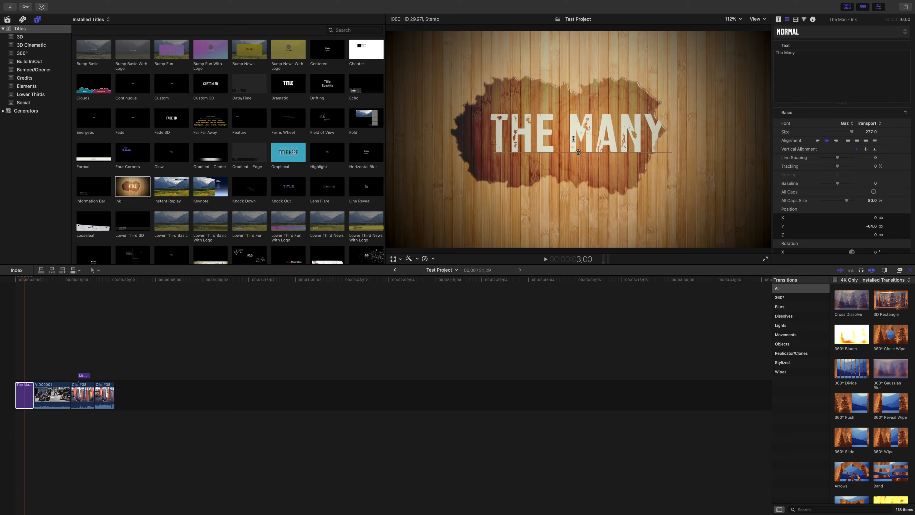
{"action": "type", "text": " Seasons"}
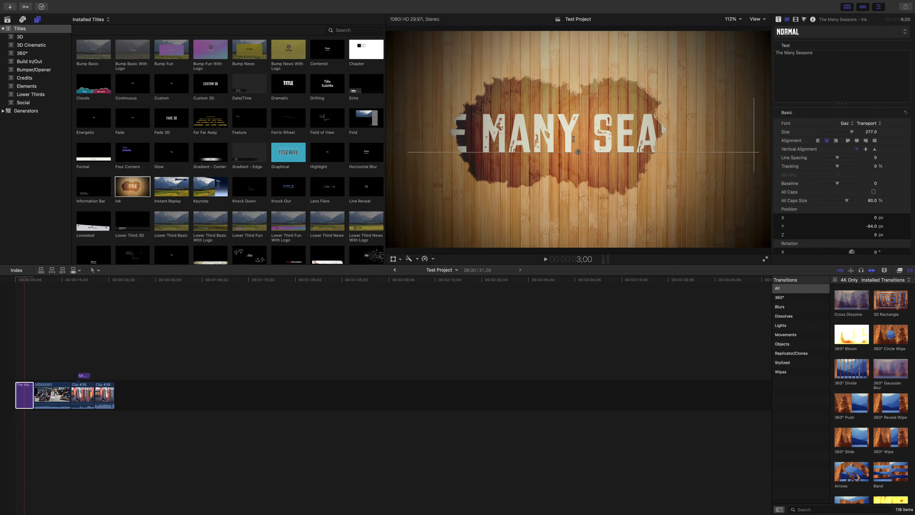
{"action": "left_click", "coordinate": [65, 303]}
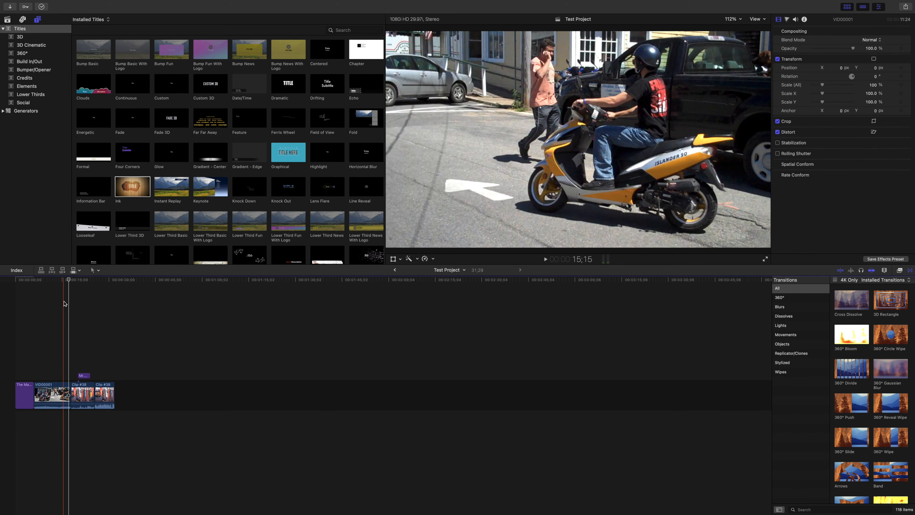
Play the opening title from the start of the timeline and check how its text fits inside the ink shape.
{"action": "left_click_drag", "start_coordinate": [71, 280], "coordinate": [2, 280]}
{"action": "key", "text": "space"}
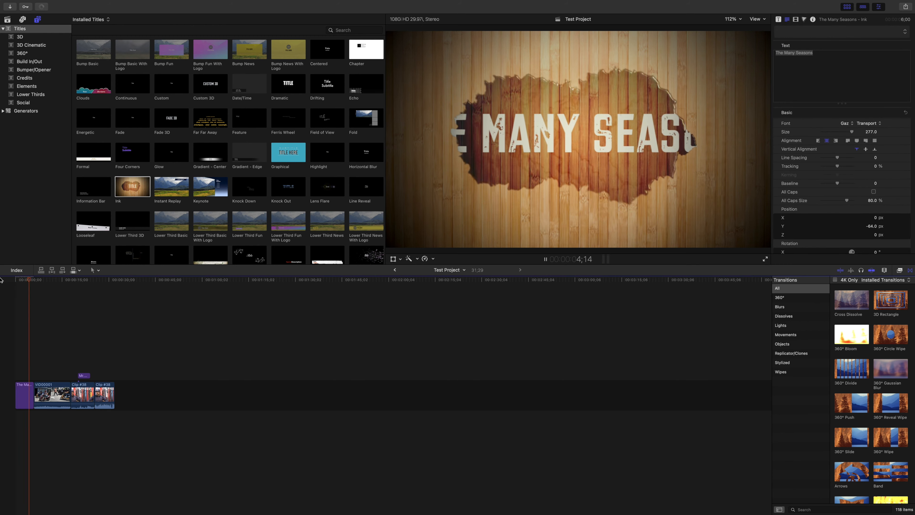
{"action": "key", "text": "space"}
{"action": "left_click", "coordinate": [18, 297]}
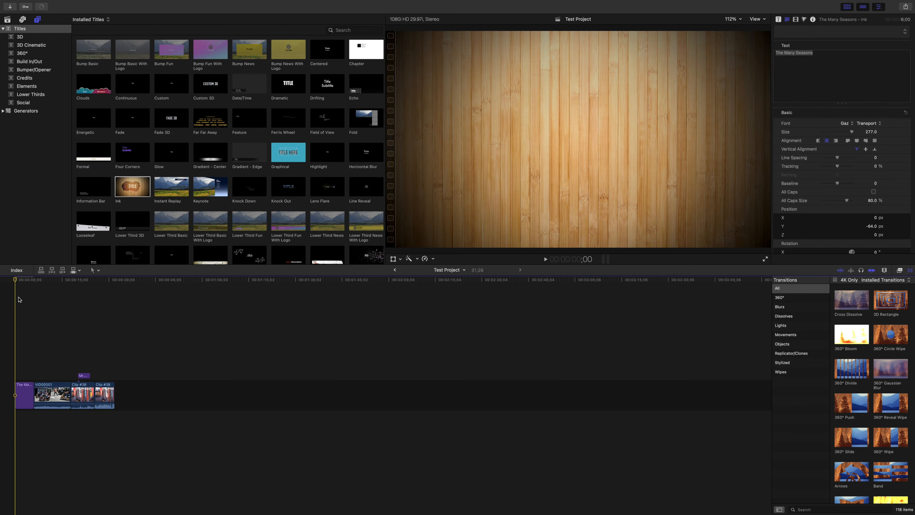
{"action": "left_click_drag", "start_coordinate": [18, 278], "coordinate": [22, 278]}
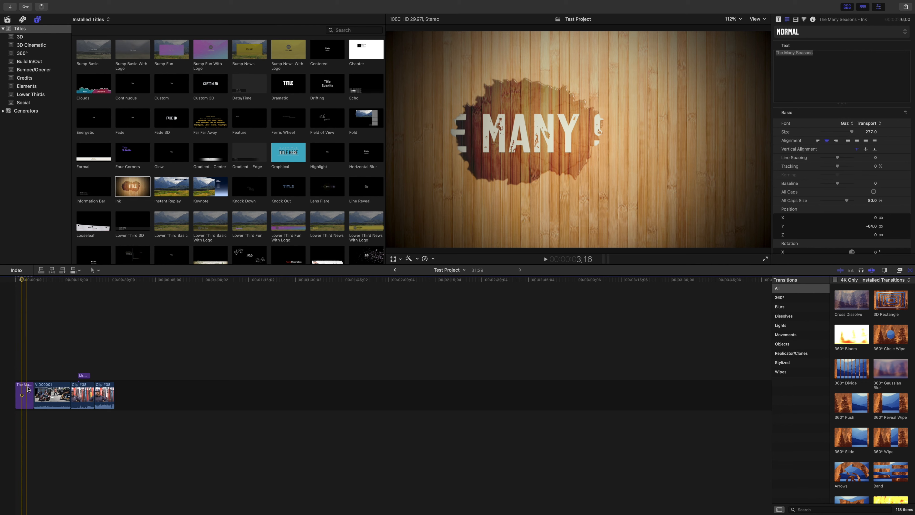
Select the opening Ink title and reduce its text size to 124 so the wording fits inside the ink shape.
{"action": "left_click", "coordinate": [30, 395]}
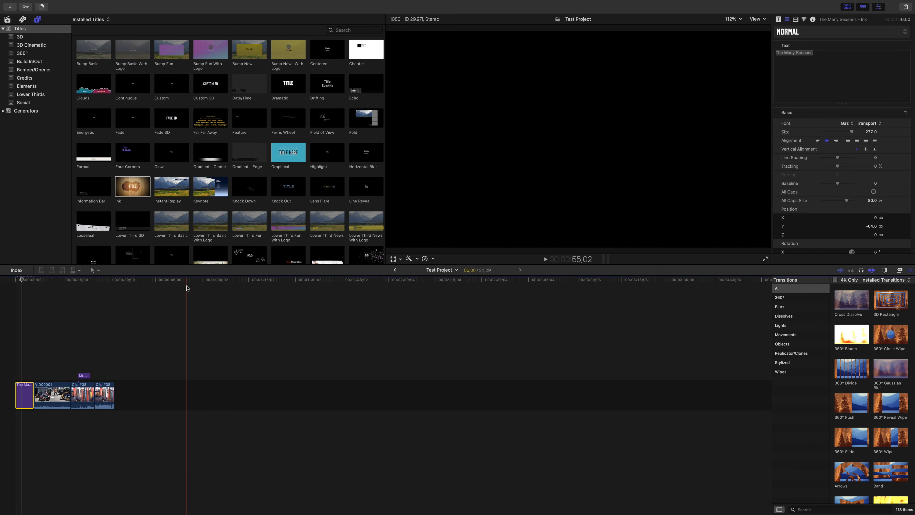
{"action": "left_click_drag", "start_coordinate": [21, 281], "coordinate": [26, 281]}
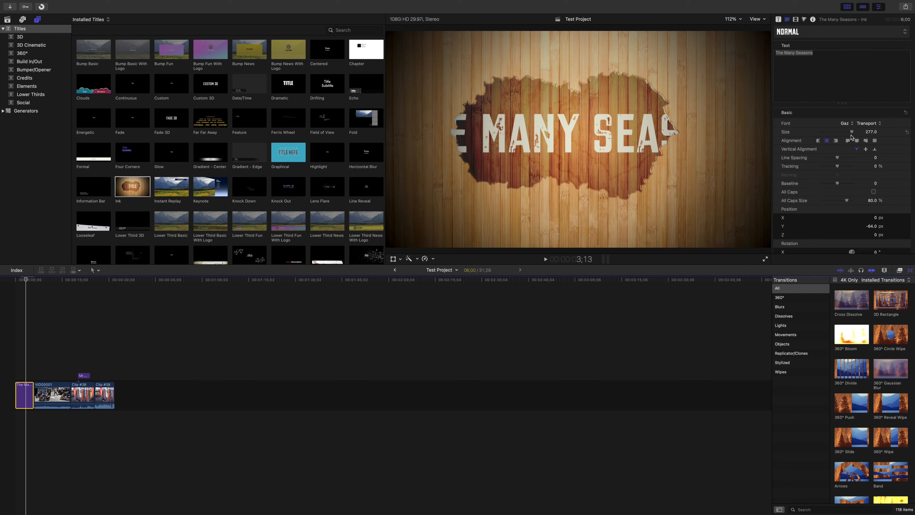
{"action": "left_click_drag", "start_coordinate": [851, 132], "coordinate": [835, 132]}
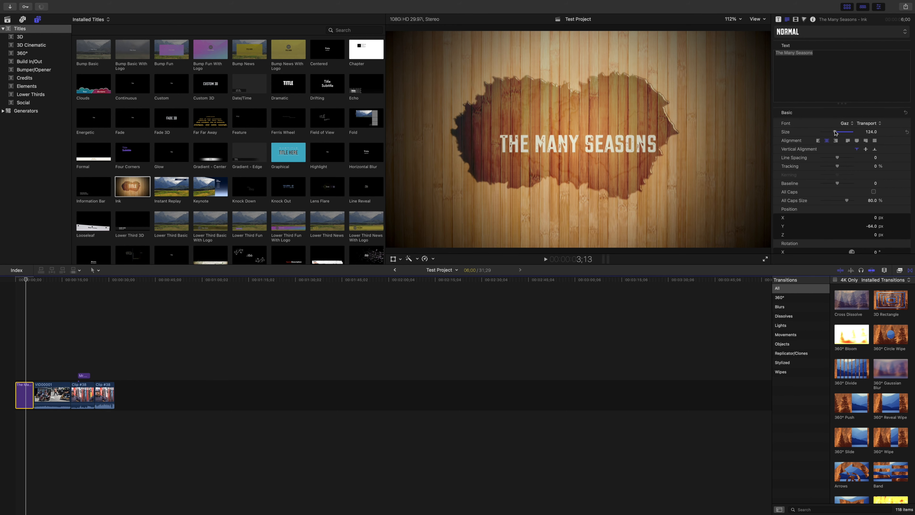